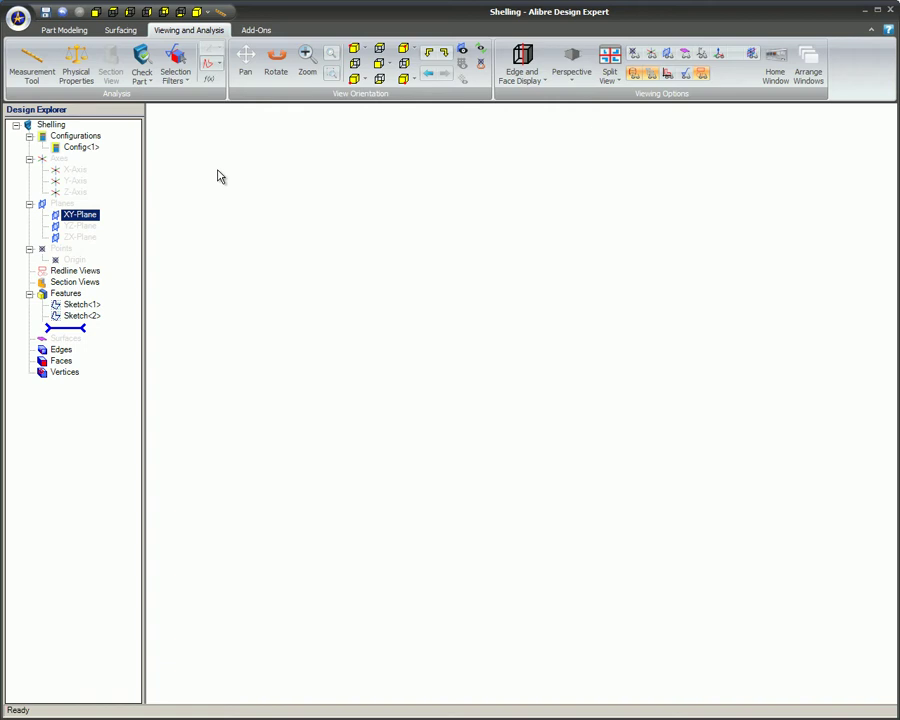
click(66, 31)
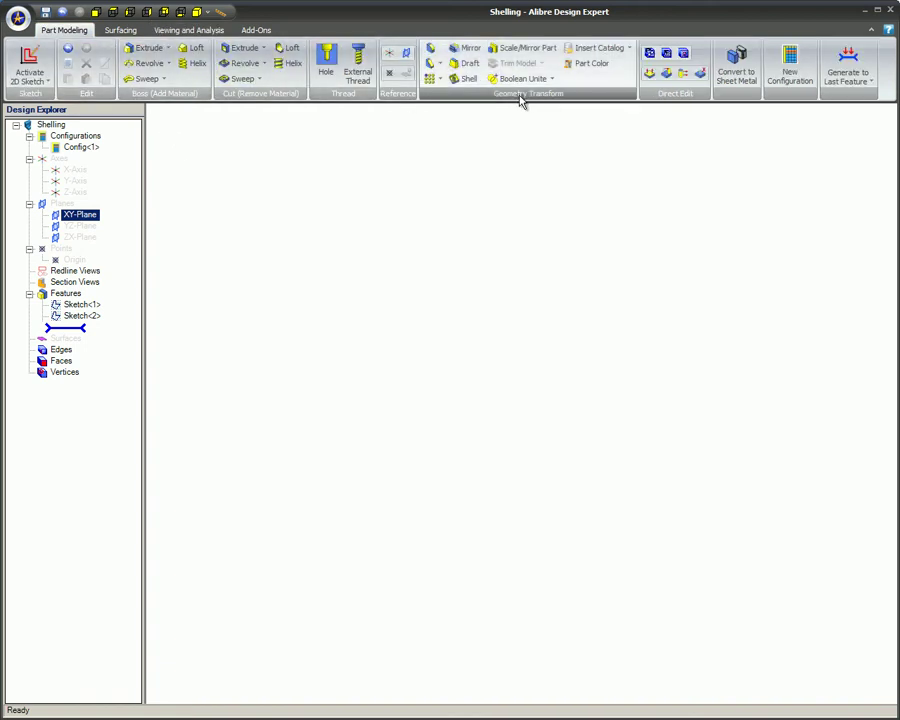
click(468, 80)
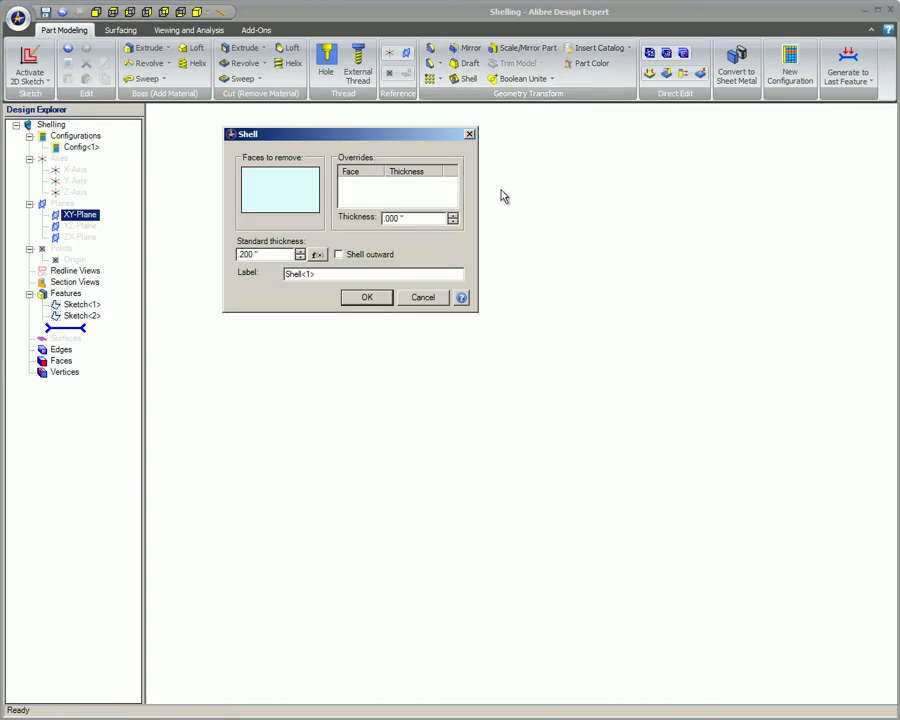
click(274, 256)
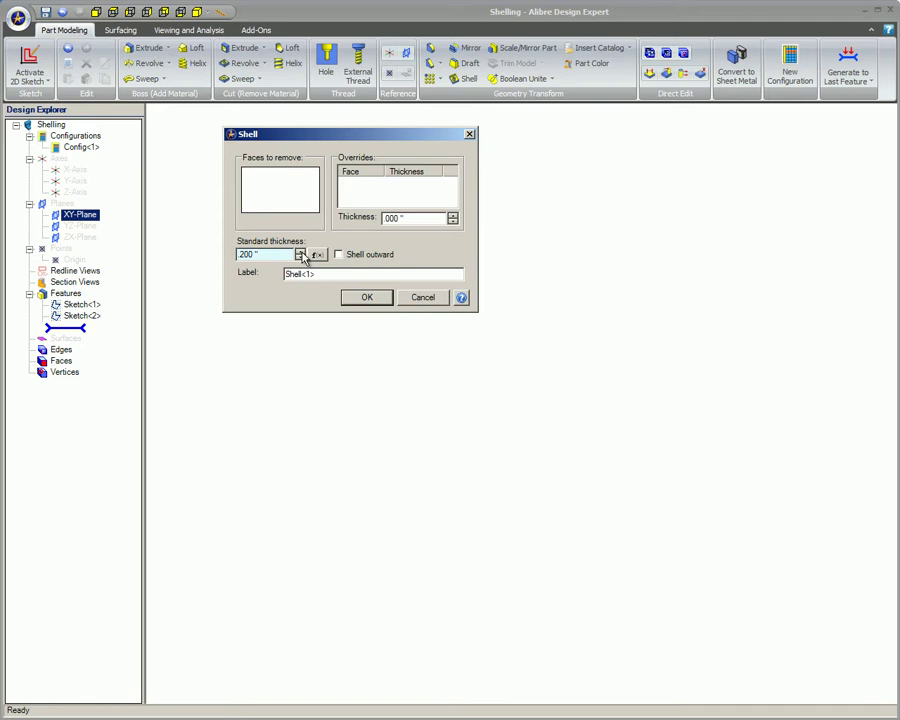
click(300, 253)
click(300, 257)
key(Escape)
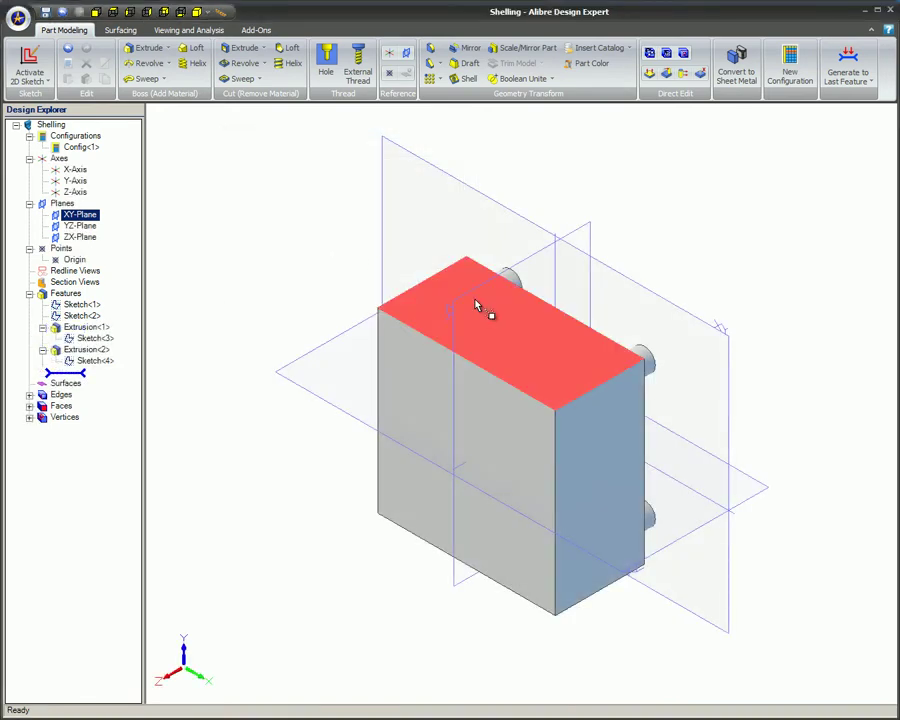
- Shell the rectangular block with a standard thickness of .100", removing its large front face
mouse_move(477, 305)
middle_down()
mouse_move(428, 313)
mouse_move(482, 297)
middle_up()
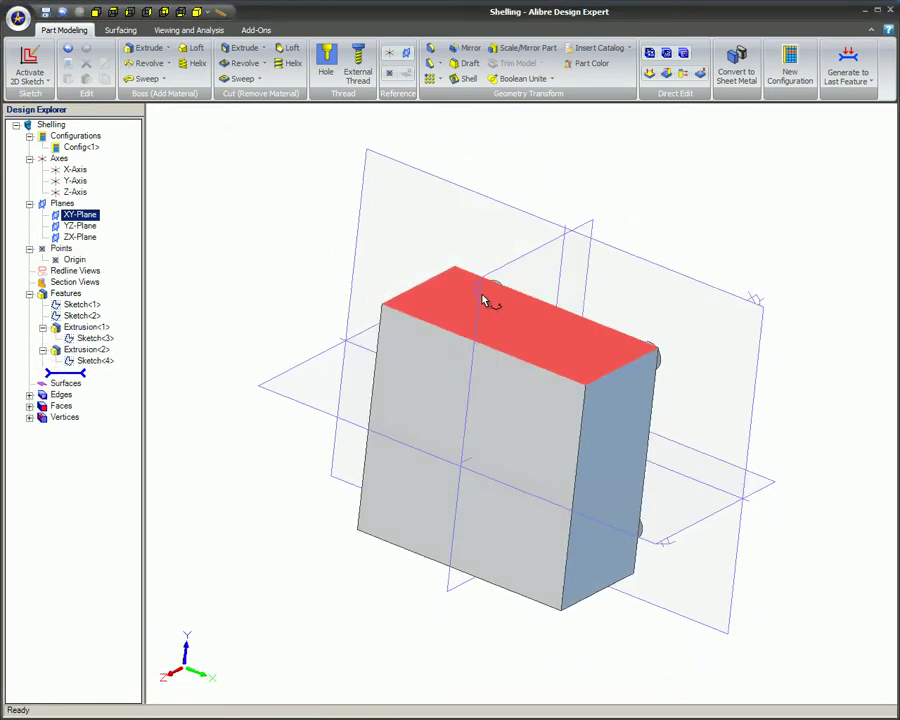
click(465, 79)
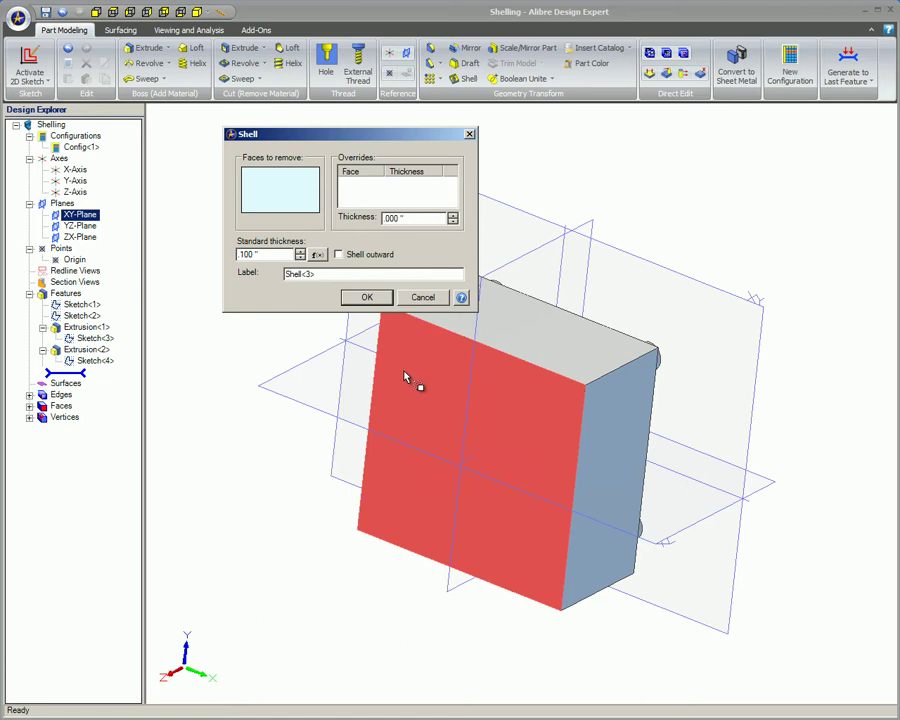
click(404, 376)
click(365, 298)
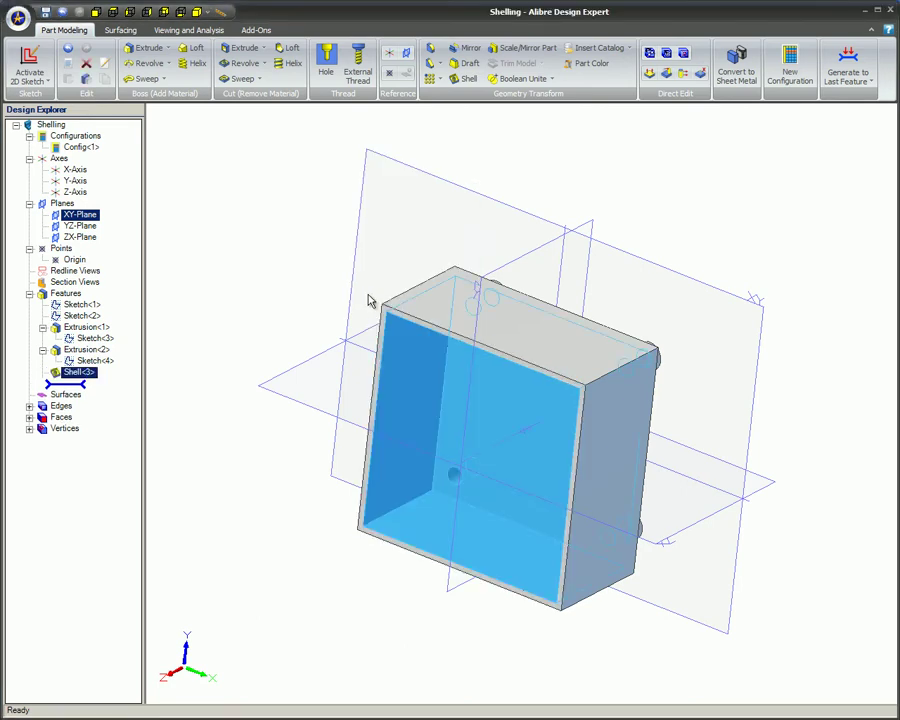
right_drag(416, 412, 295, 273)
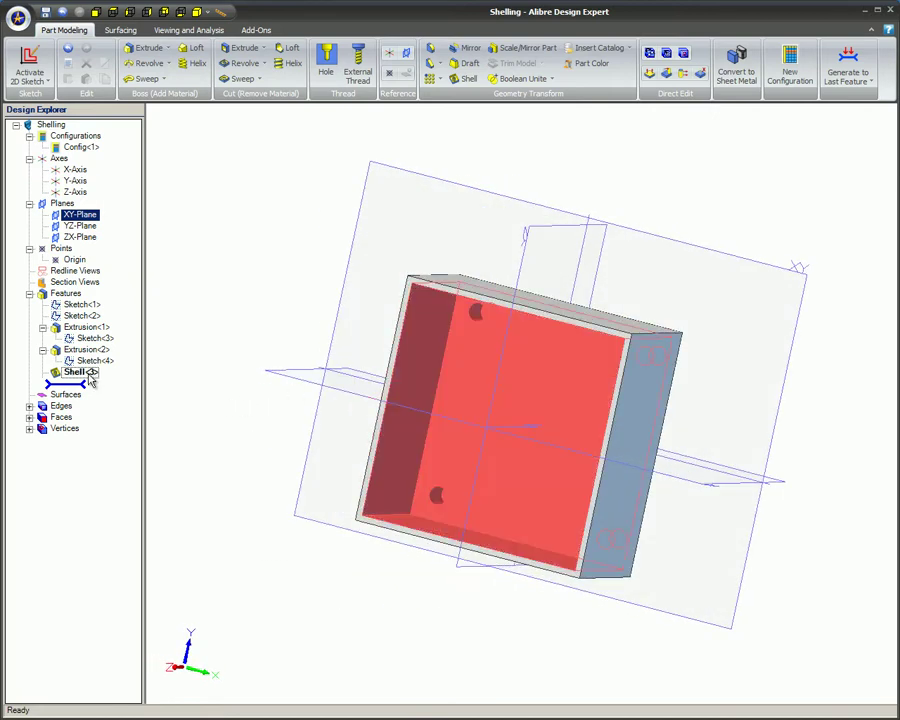
- Edit the block's shell feature and set its standard thickness to .3"
right_click(90, 378)
click(118, 381)
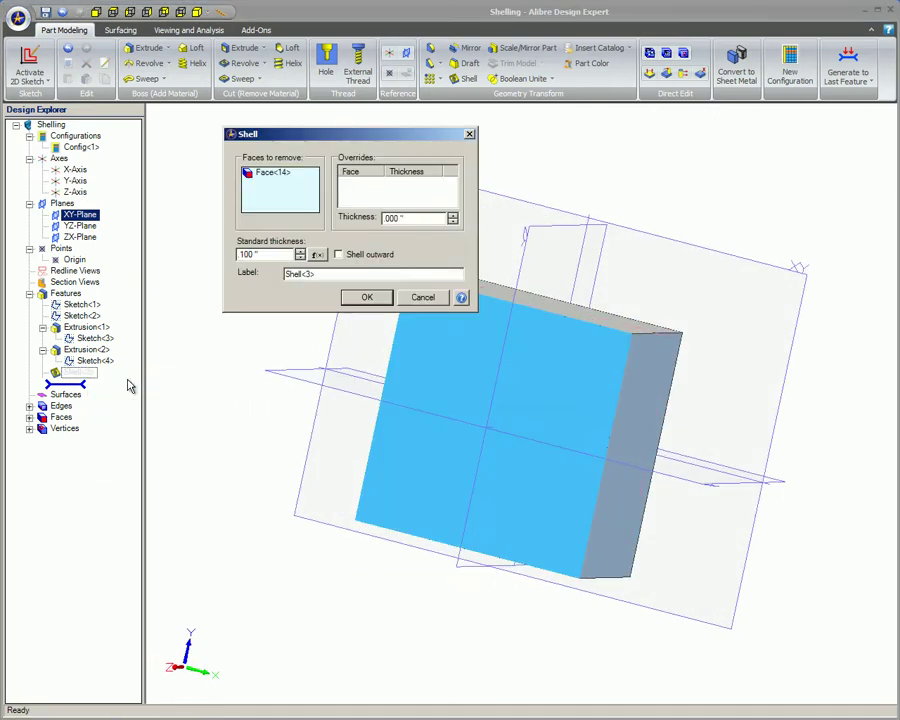
double_click(265, 255)
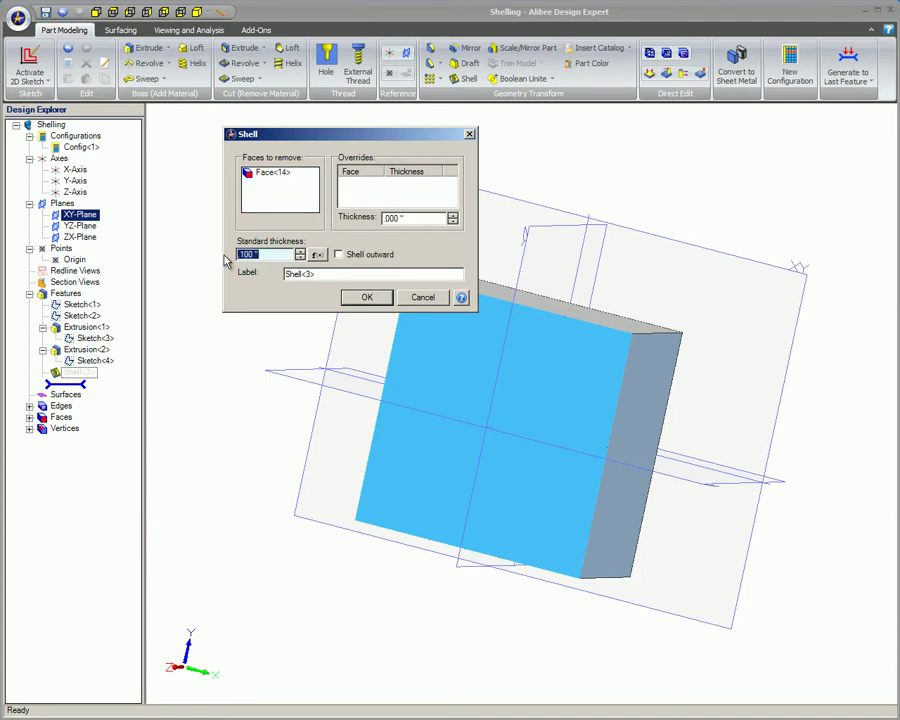
key(BackSpace)
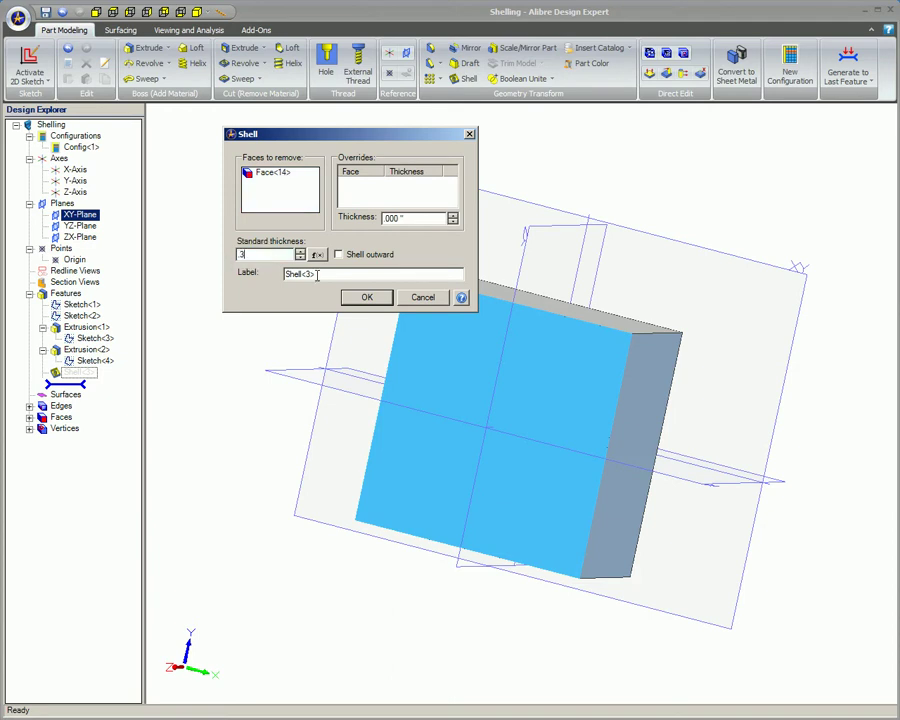
click(366, 297)
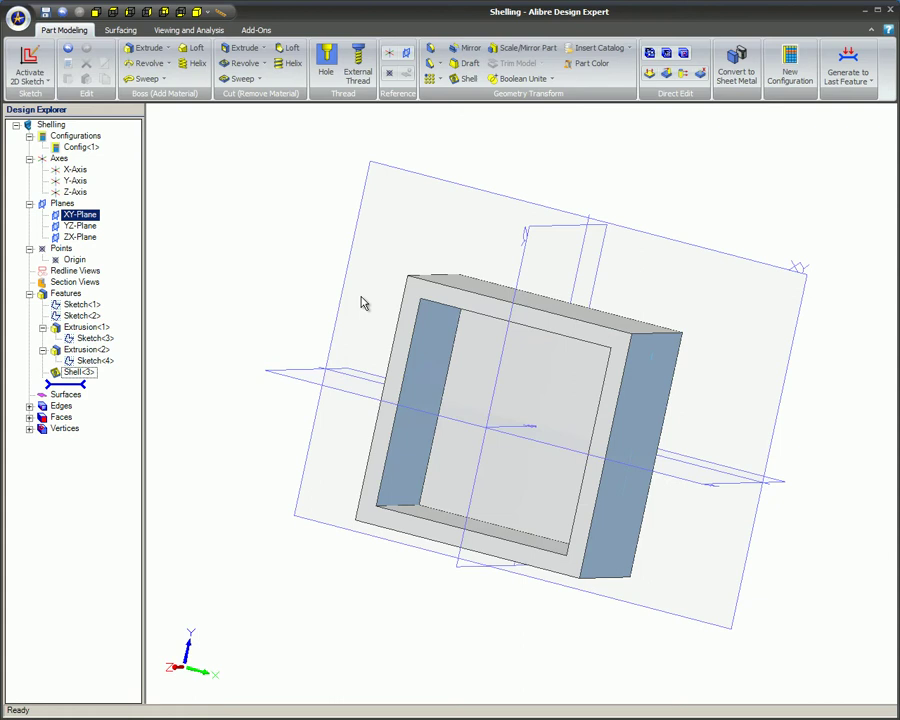
mouse_move(362, 302)
middle_down()
mouse_move(305, 311)
mouse_move(353, 300)
middle_up()
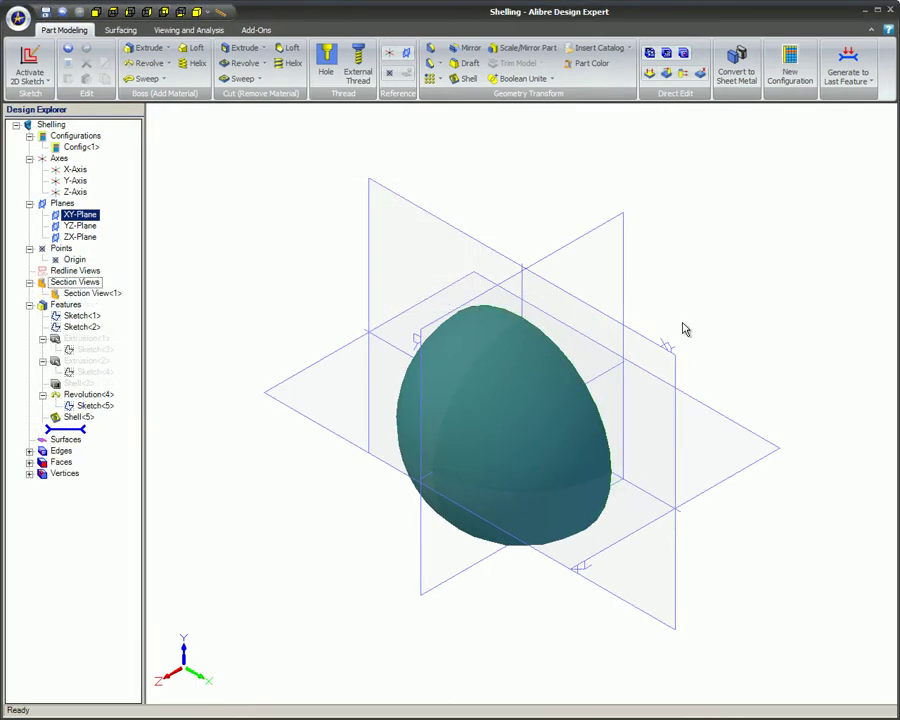
- Add an outward shell with a standard thickness of .100" and no faces removed
middle_drag(683, 328, 644, 359)
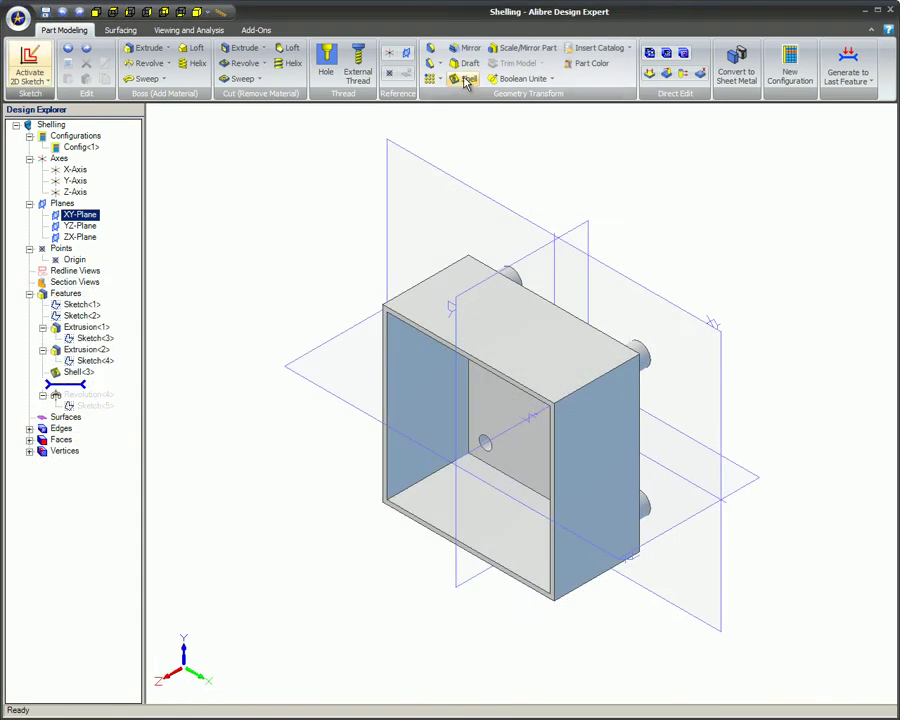
click(462, 78)
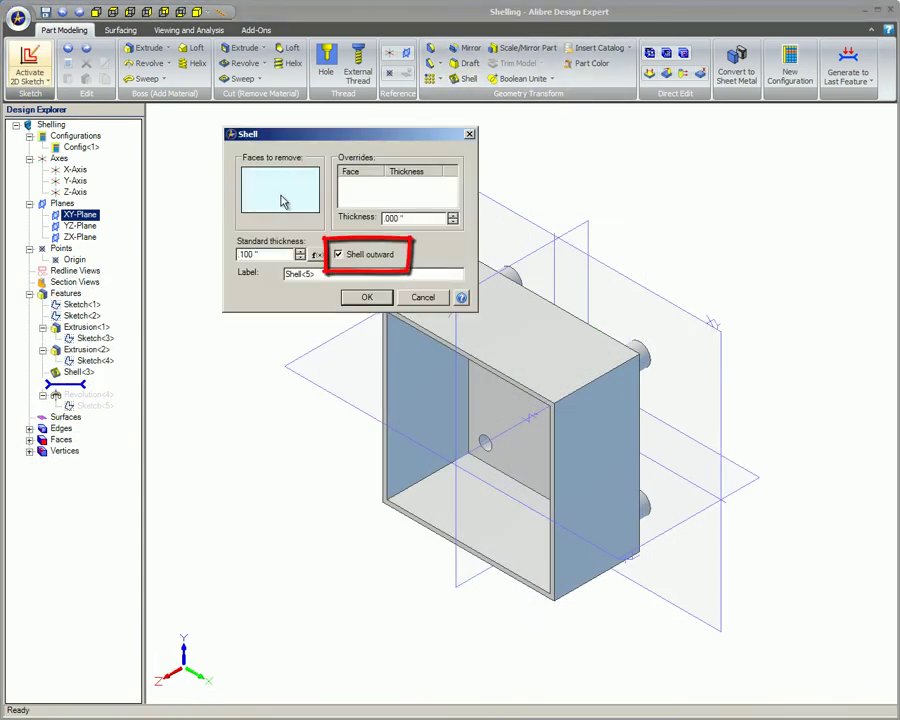
click(339, 256)
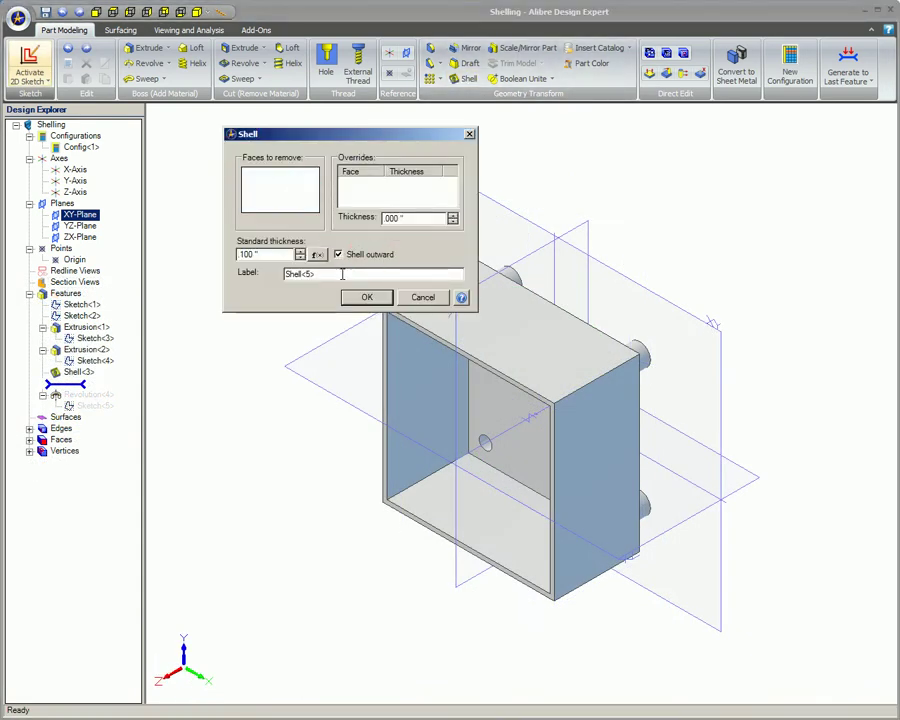
click(367, 297)
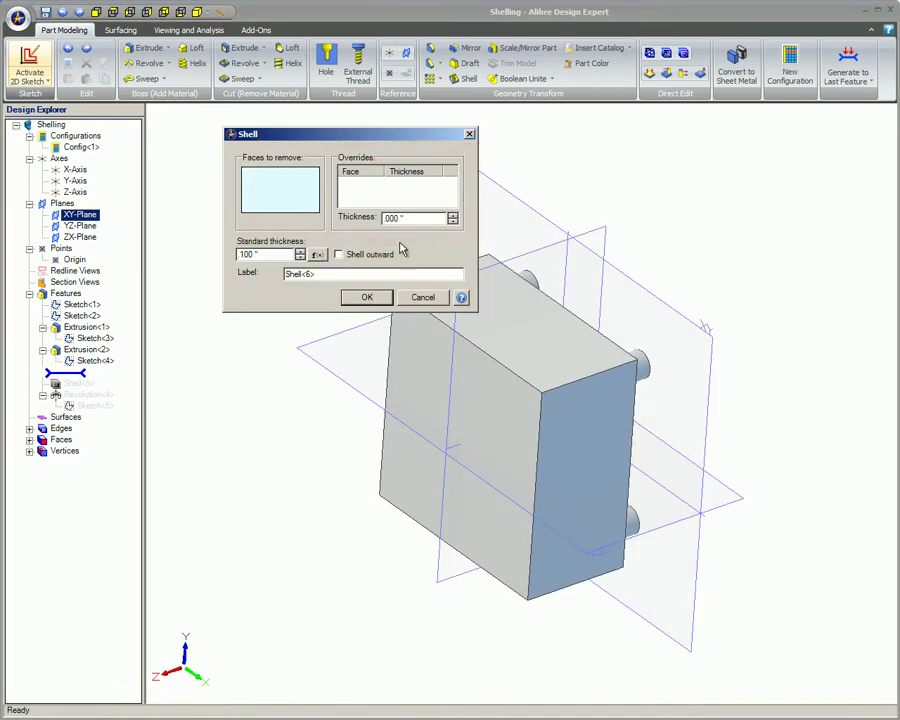
- Shell the solid block at .100" with the front face removed and a thickness override of .5" on the top face
click(410, 358)
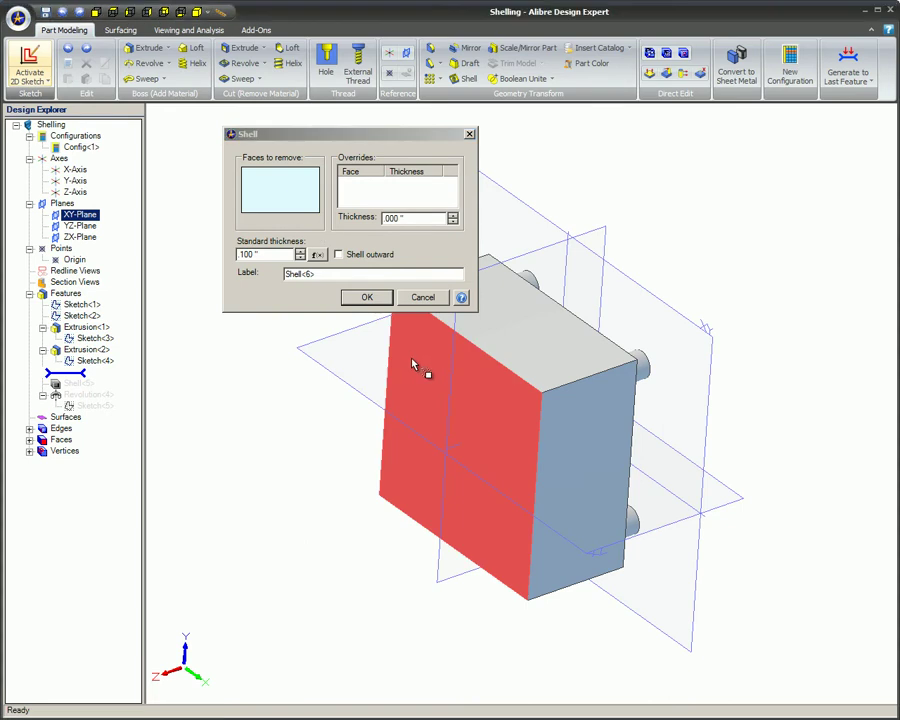
click(377, 195)
click(502, 328)
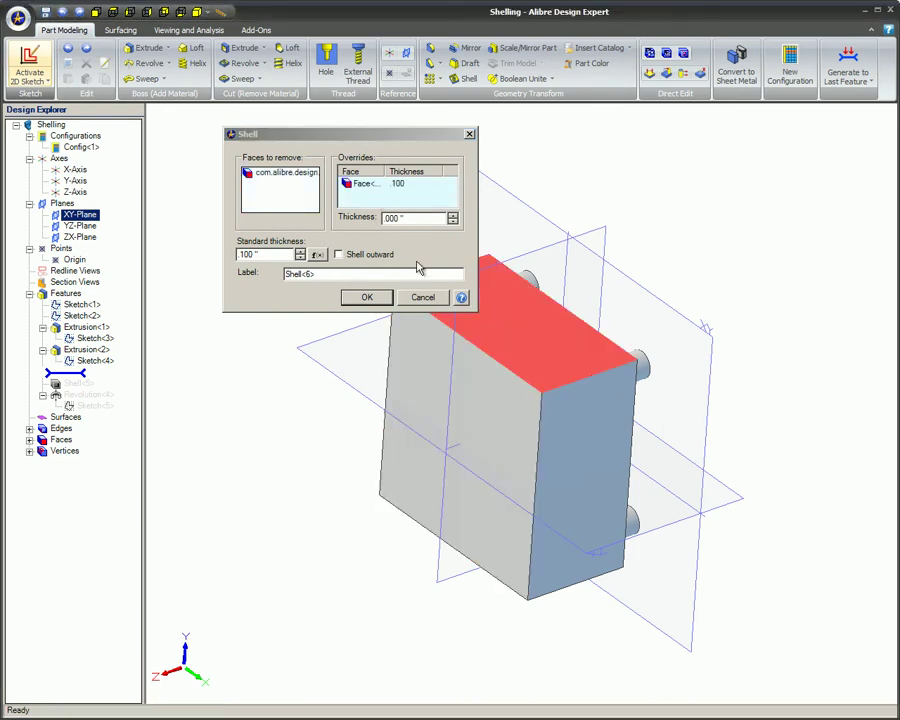
click(370, 183)
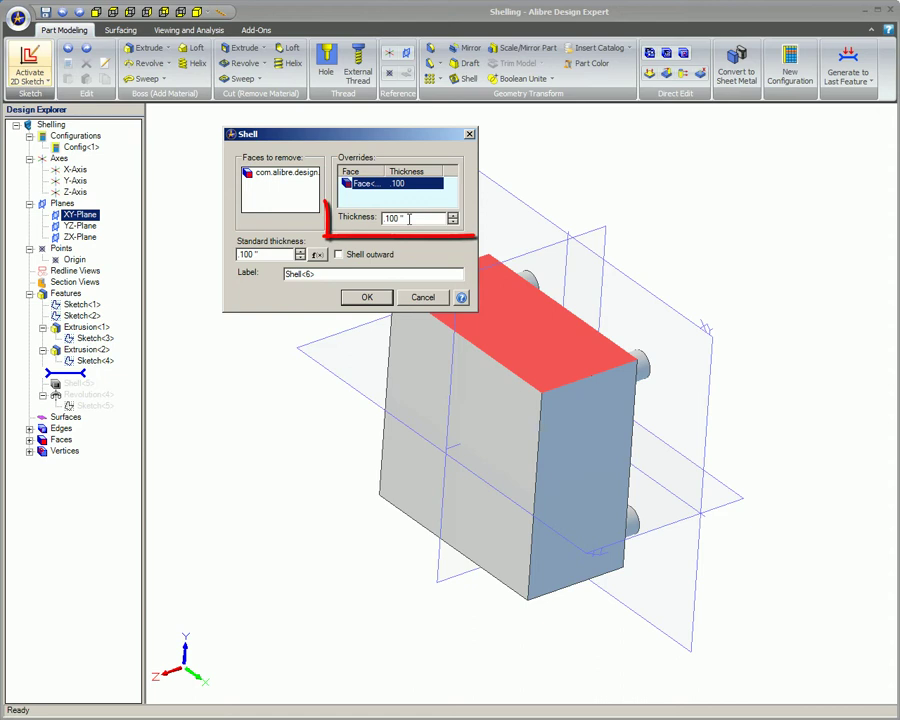
double_click(409, 218)
text(.5)
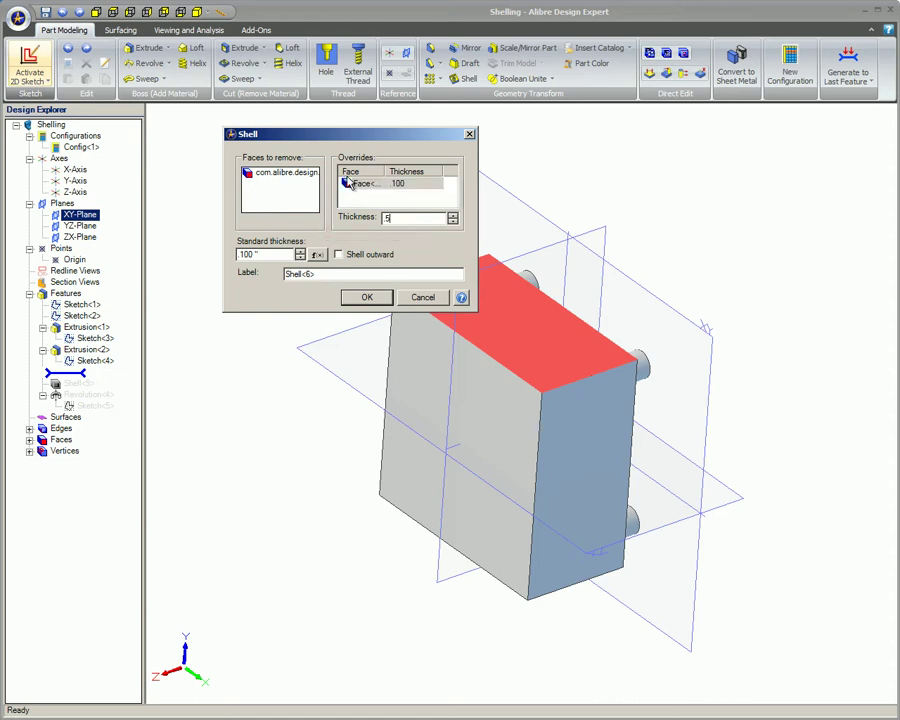
click(365, 297)
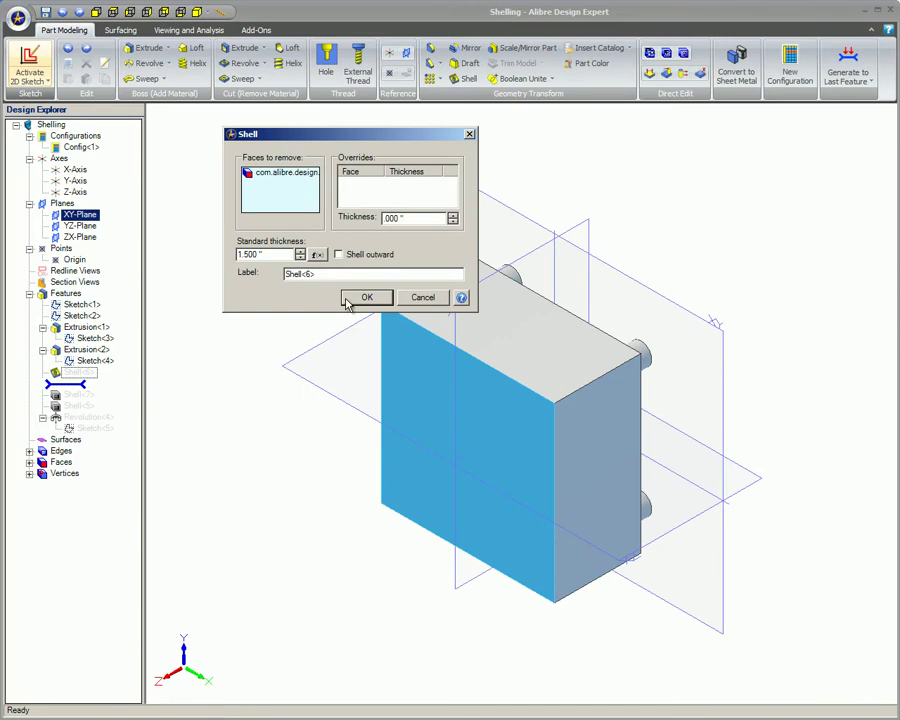
- Apply the block's 1.500" shell and add a second shell of .100" thickness that removes the front face around the square opening
click(365, 297)
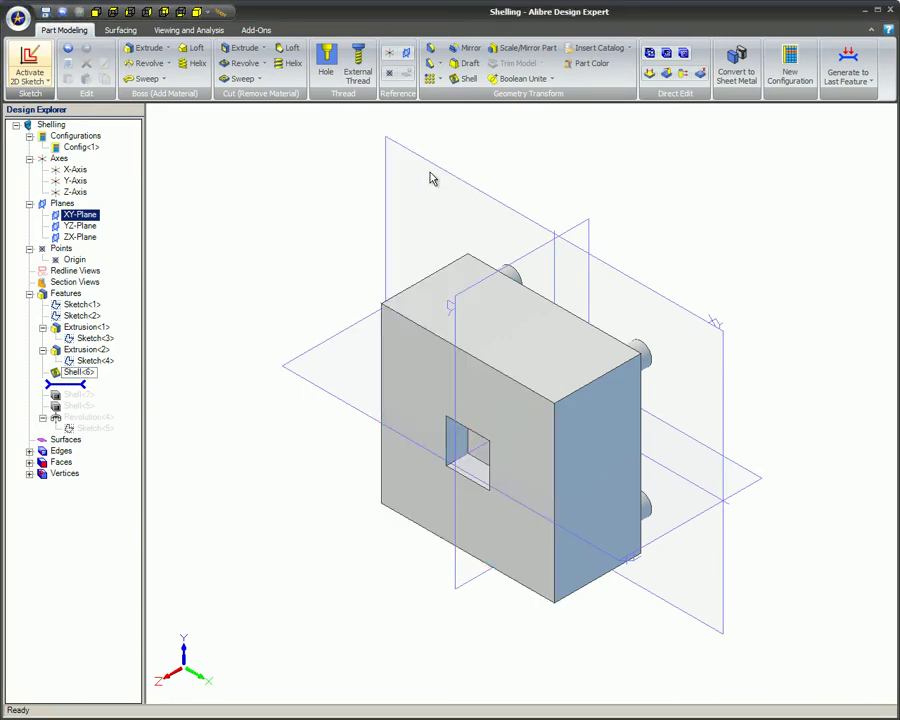
click(463, 78)
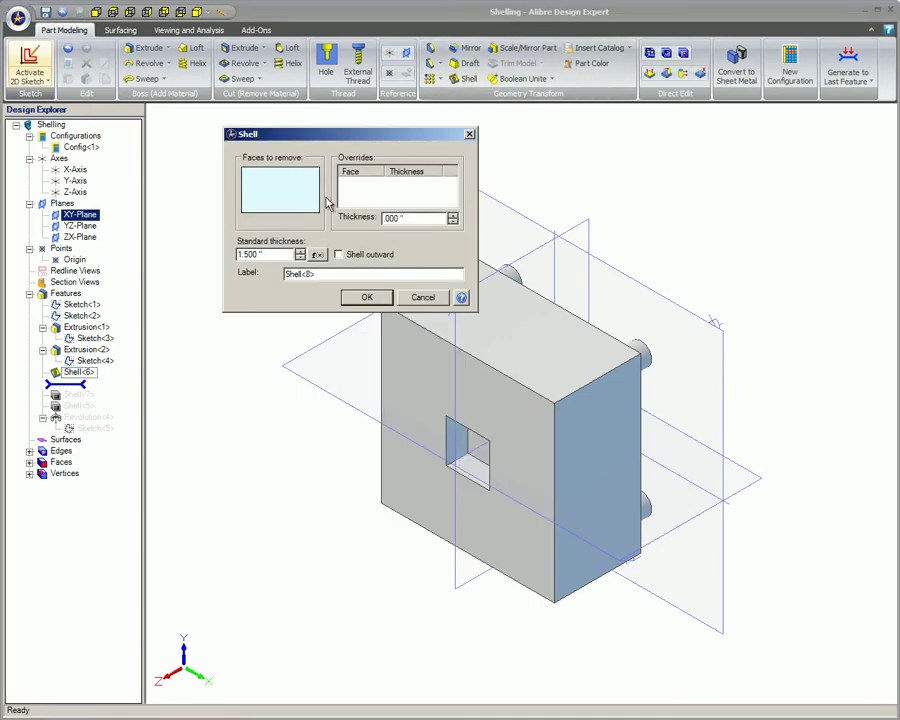
click(411, 380)
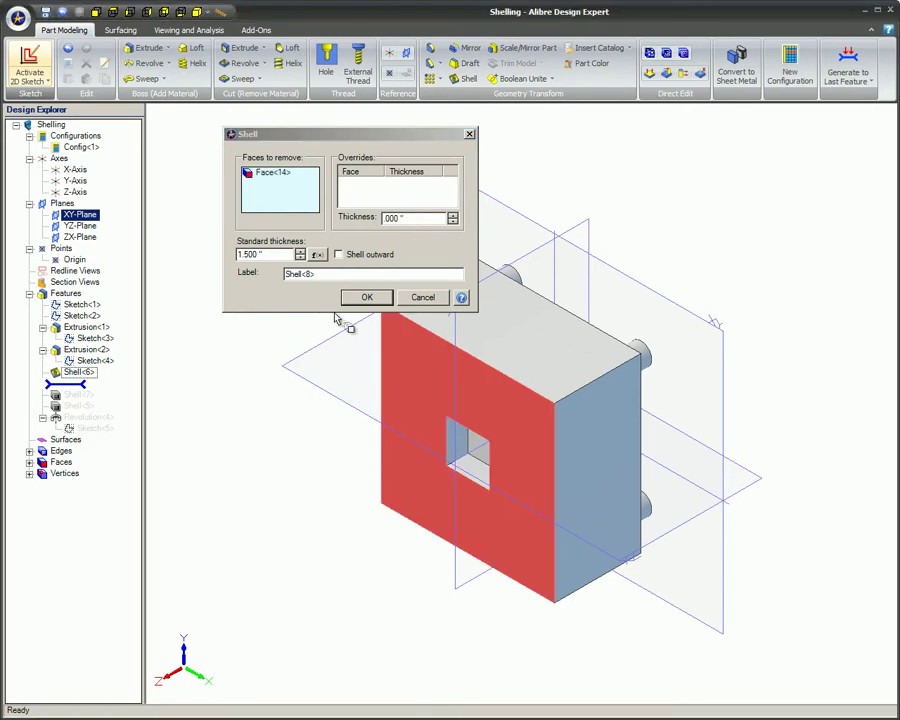
drag(268, 254, 230, 254)
key(BackSpace)
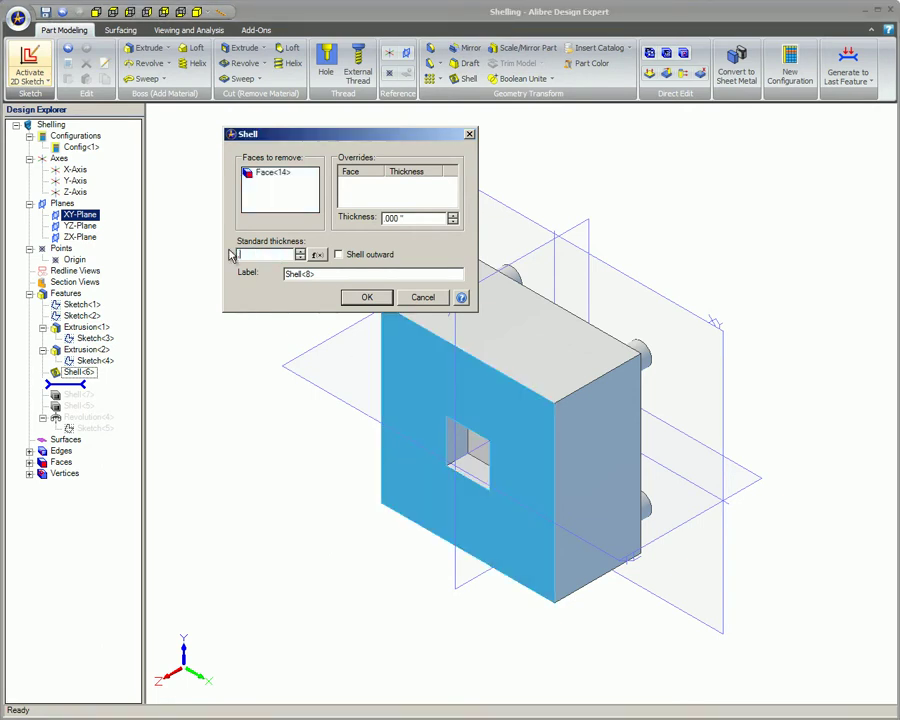
text(.1)
text(00)
click(346, 297)
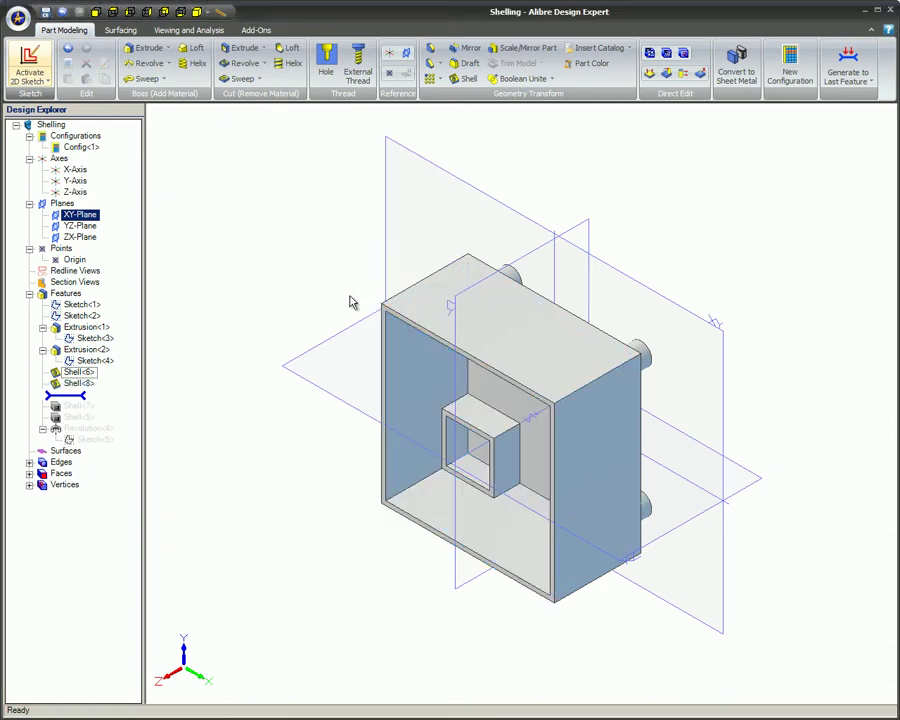
mouse_move(350, 398)
middle_down()
mouse_move(388, 370)
mouse_move(422, 364)
mouse_move(428, 382)
mouse_move(352, 377)
middle_up()
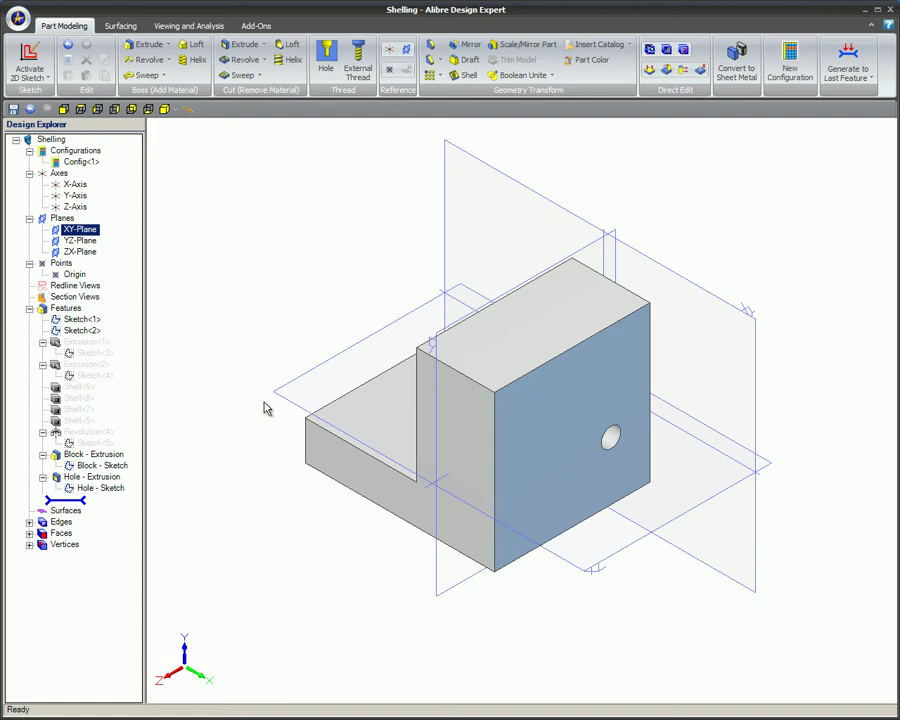
- Shell the L-shaped block with a standard thickness of .200", removing its bottom face
click(466, 76)
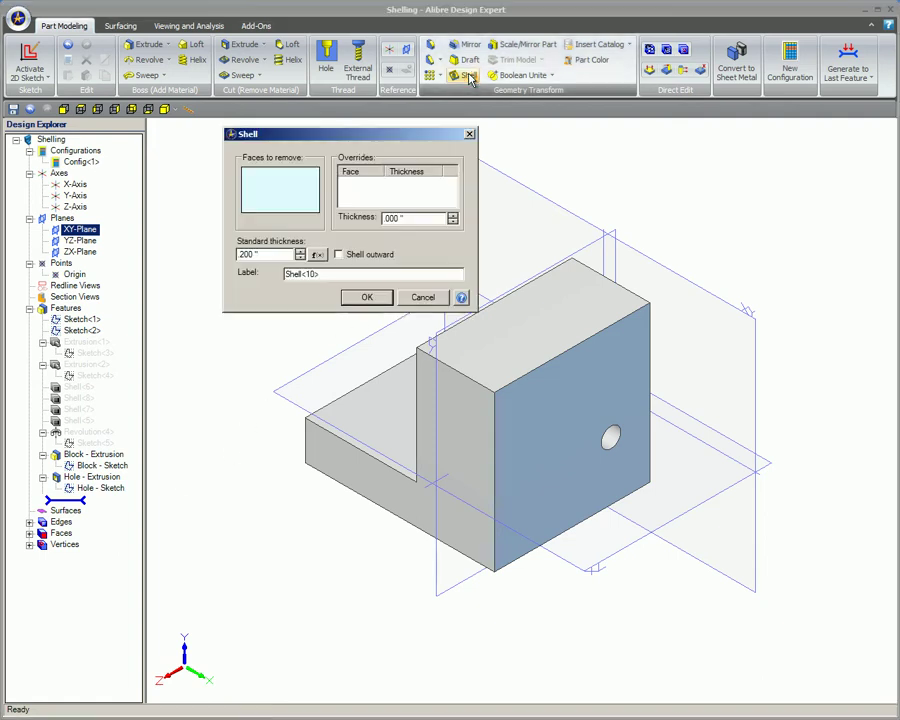
middle_drag(325, 545, 376, 466)
click(376, 466)
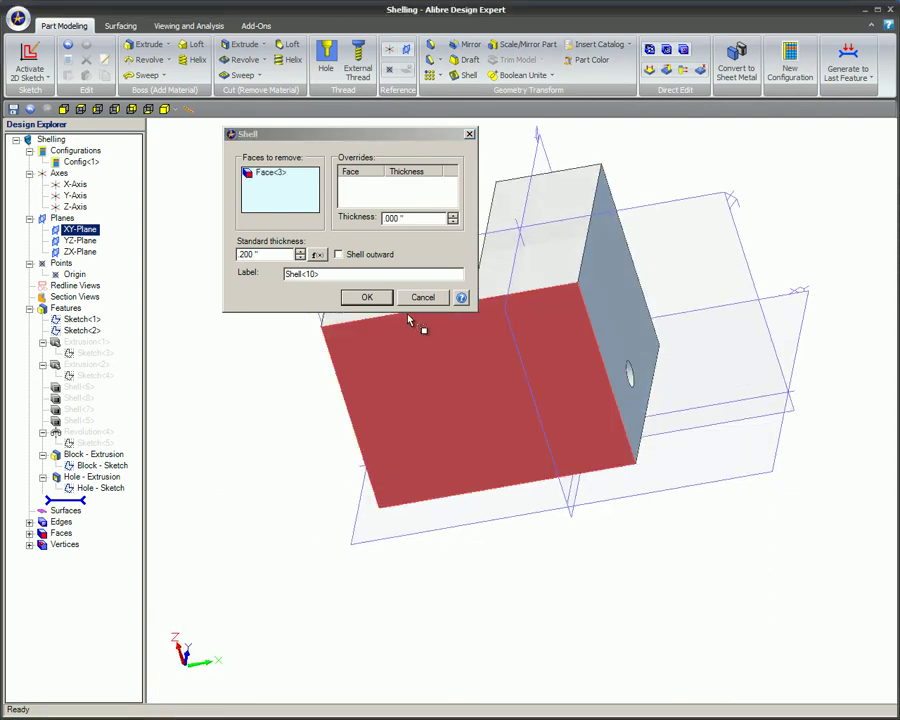
click(367, 297)
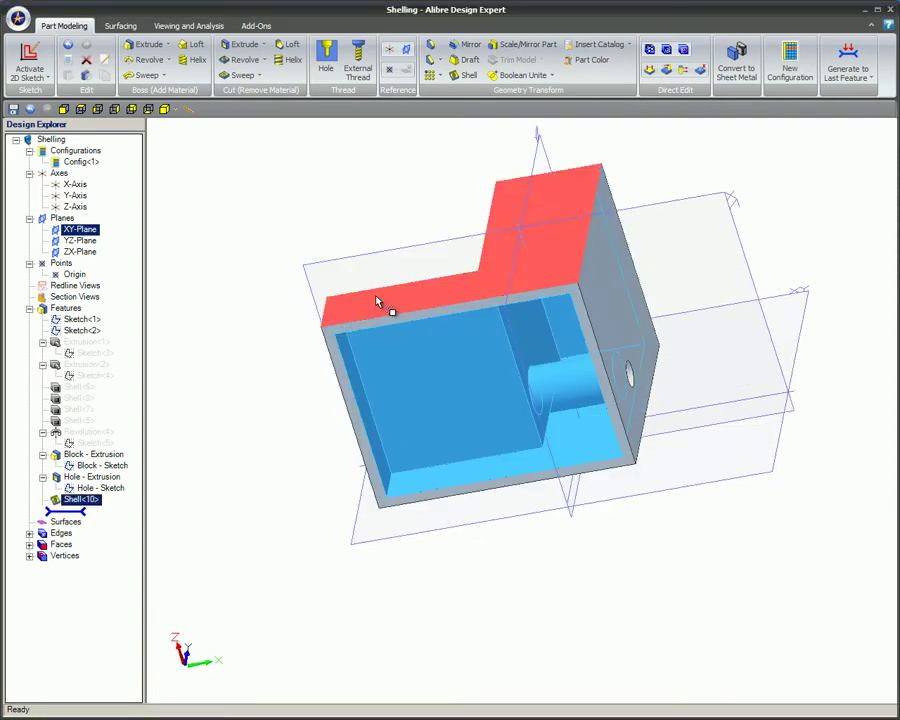
- Reorder the feature history so that Hole - Extrusion comes after the L-shaped block's shell
click(287, 369)
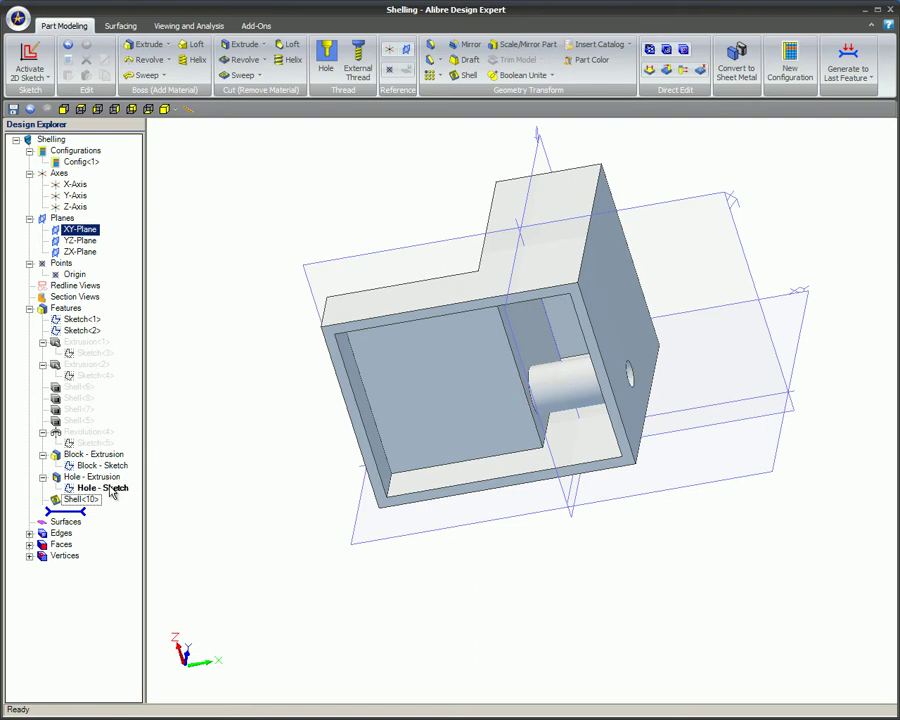
drag(112, 490, 102, 511)
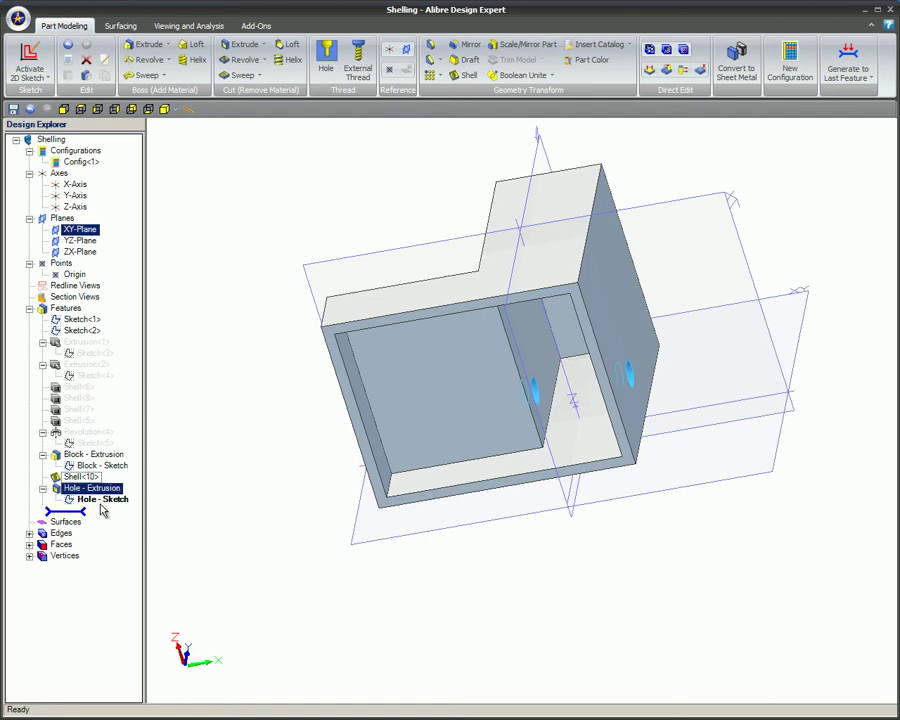
click(173, 510)
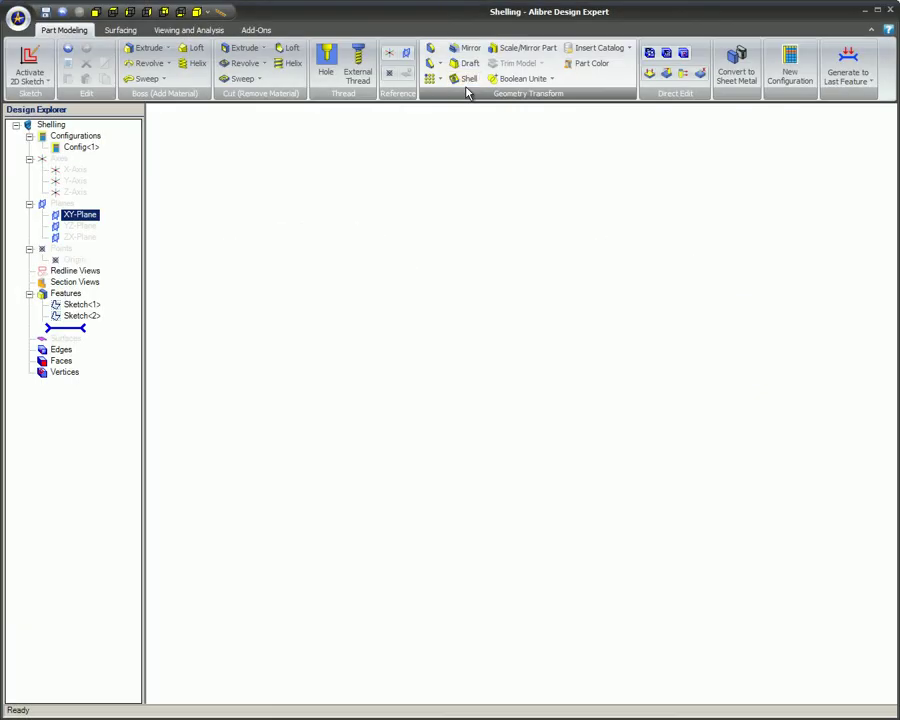
- Shell the solid block outward with a standard thickness of .100"
click(467, 79)
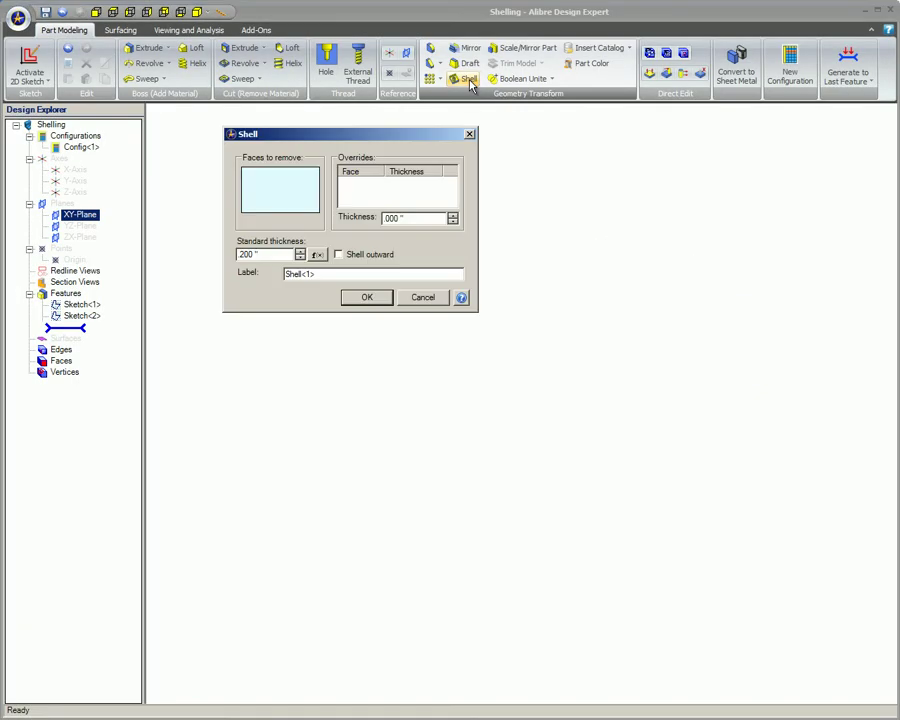
click(262, 254)
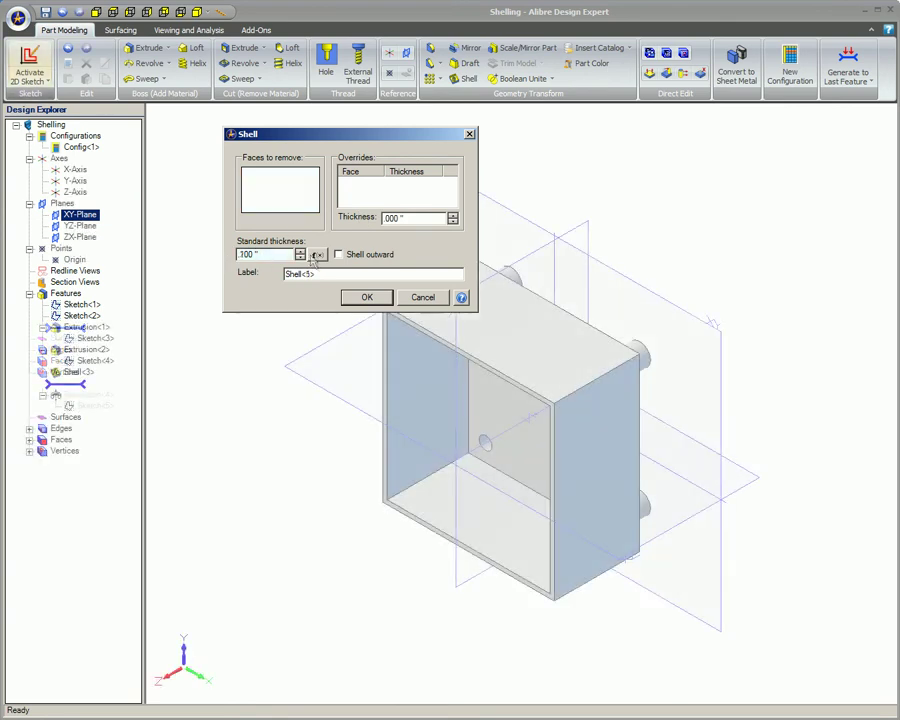
click(339, 255)
click(365, 296)
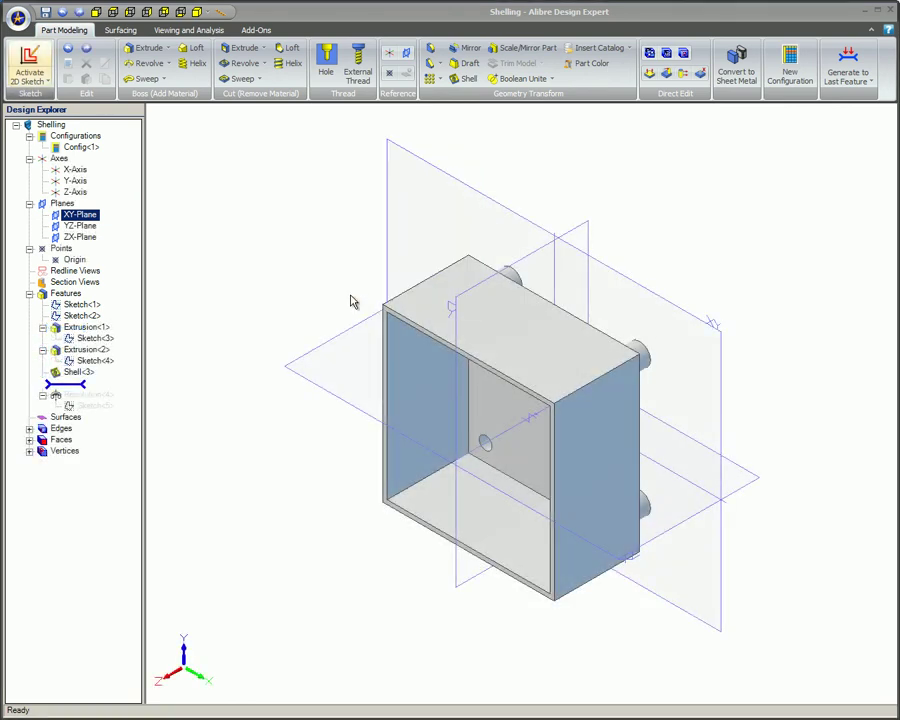
key(Return)
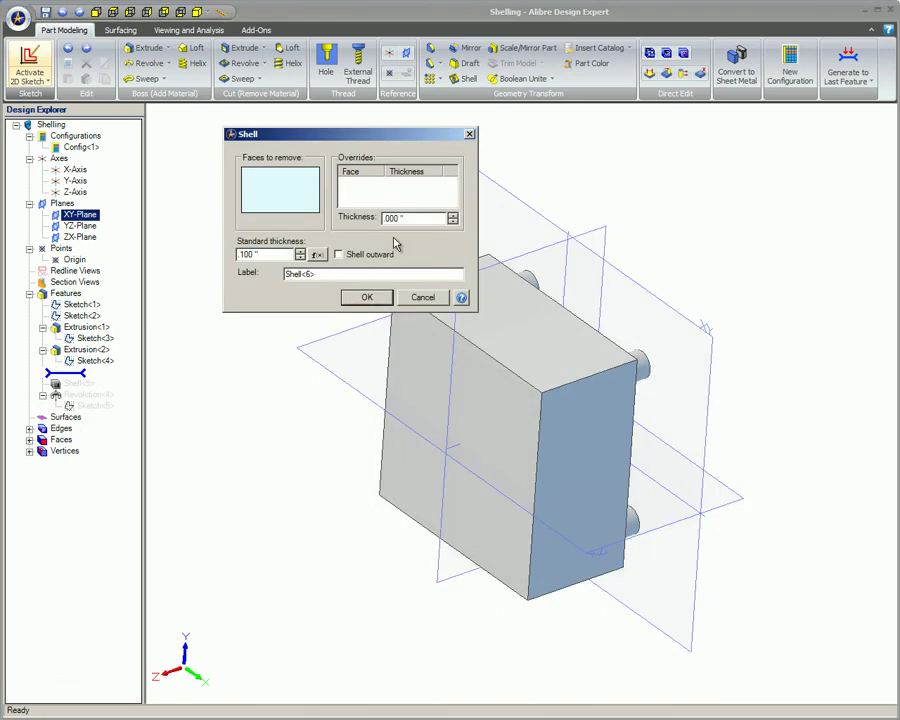
- Shell the block at .100" with its large front face removed and a .5" thickness override on the top face
click(417, 367)
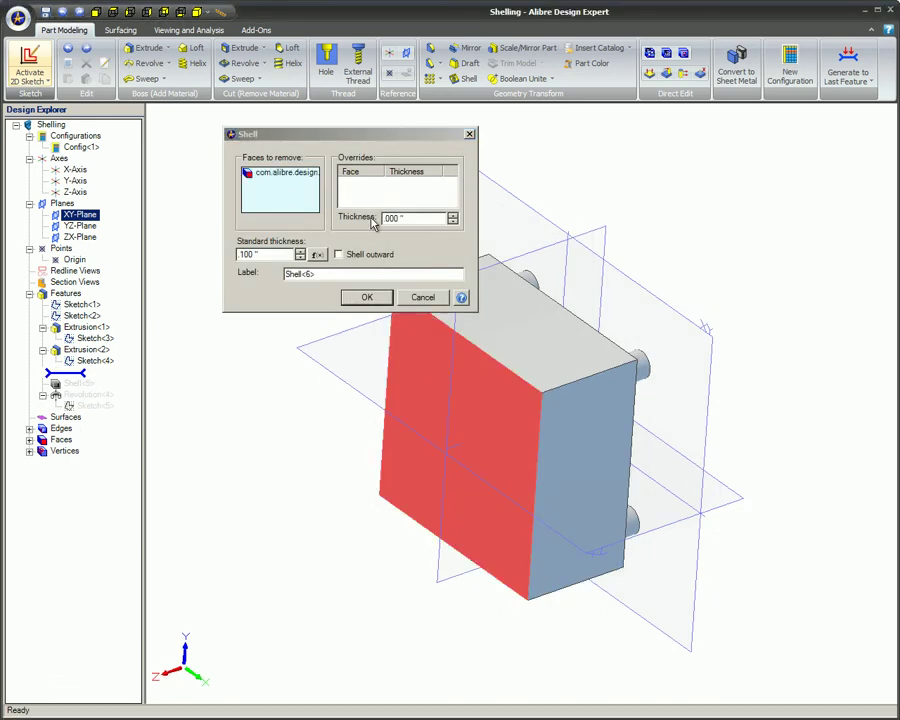
click(512, 337)
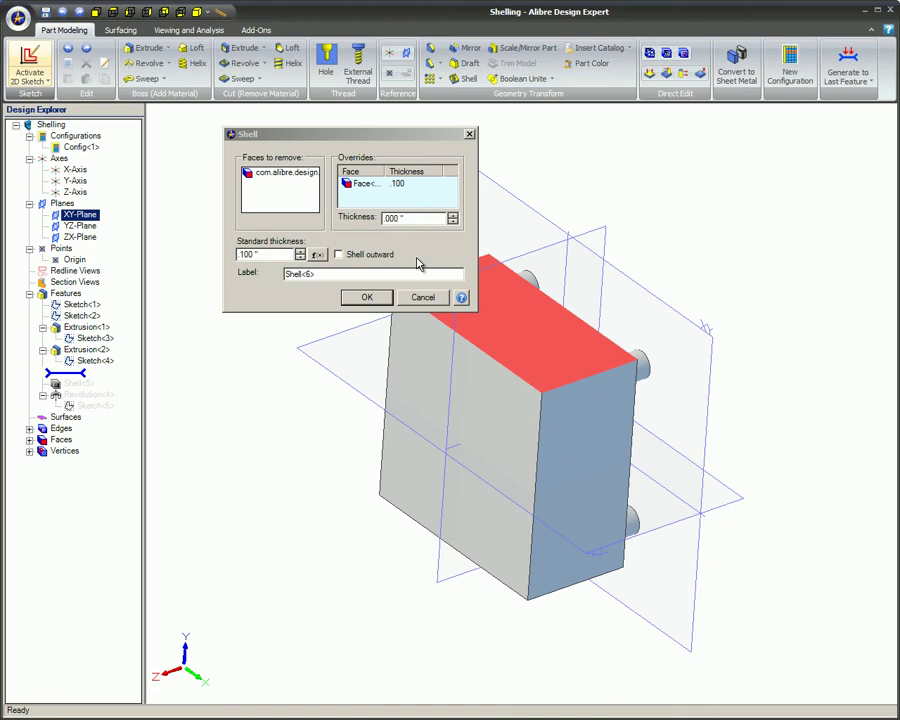
double_click(412, 218)
text(.5)
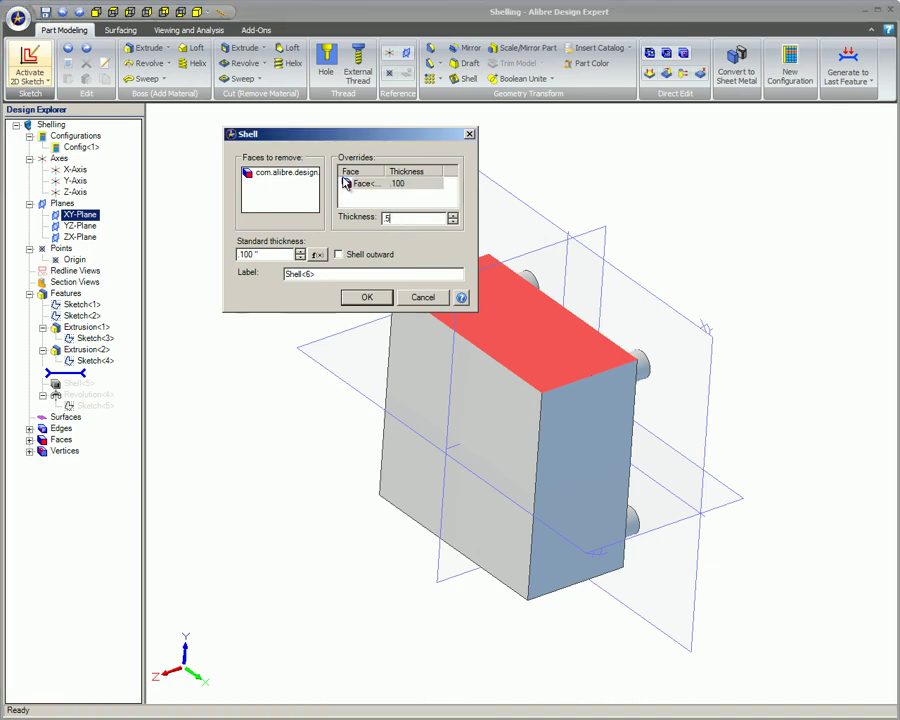
key(Tab)
click(366, 297)
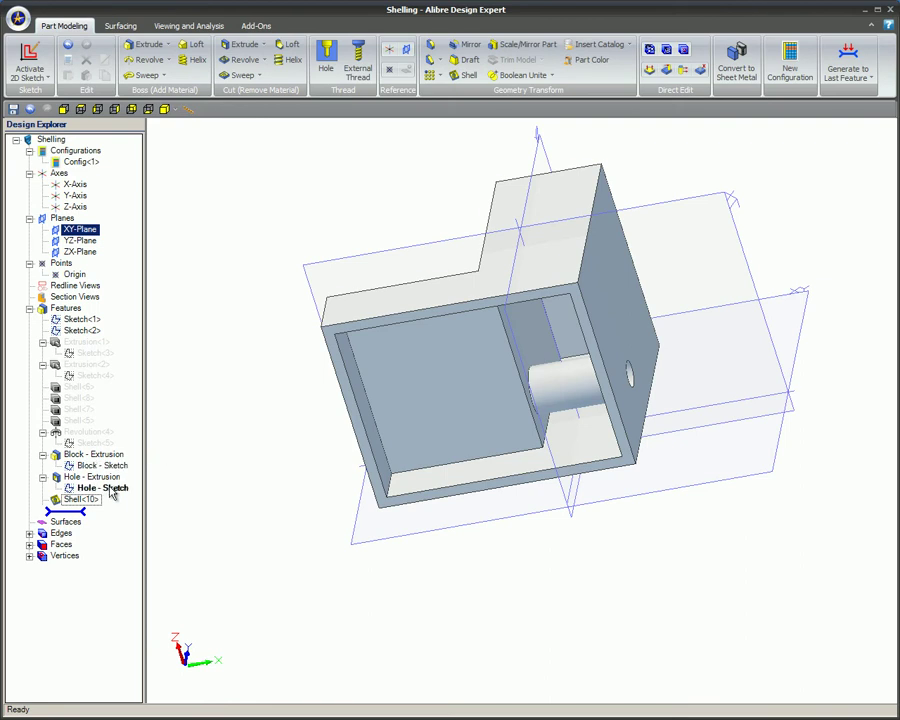
- Reorder the feature history so that Hole - Extrusion follows Shell<10> on the L-shaped block
drag(112, 485, 104, 511)
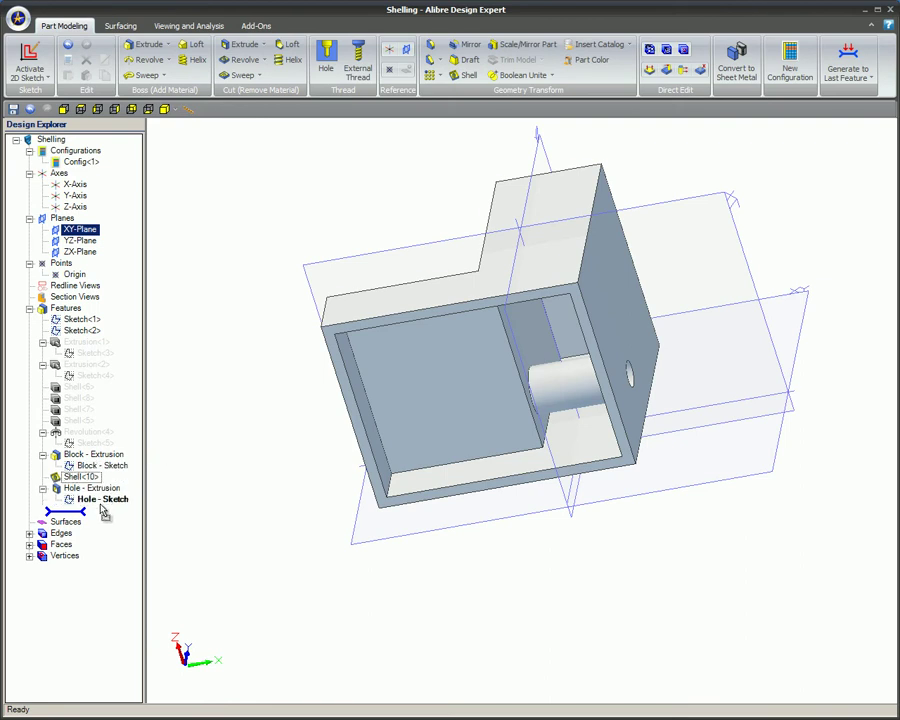
click(173, 510)
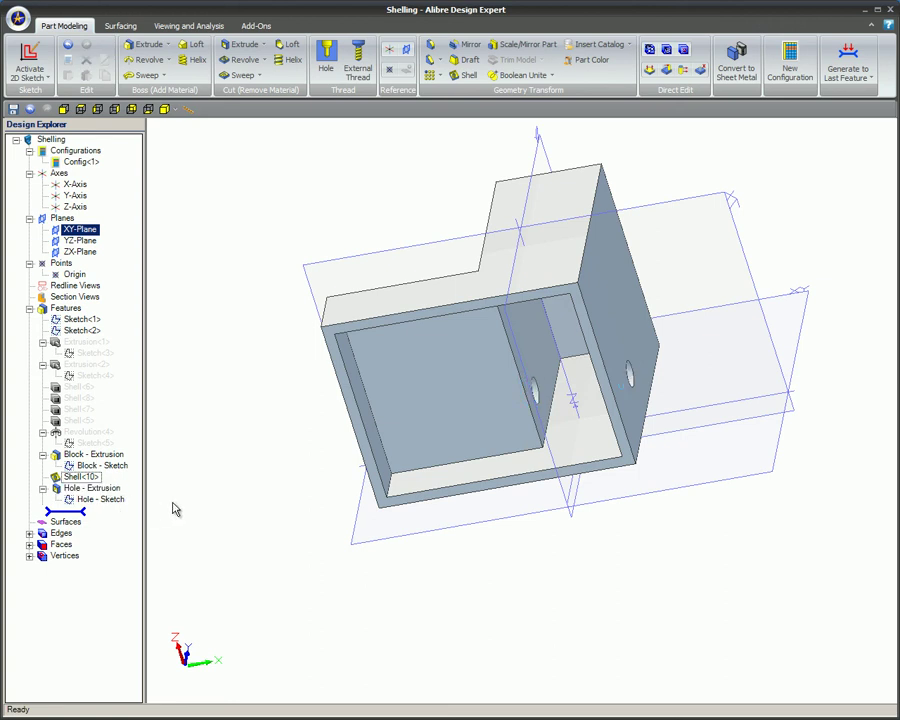